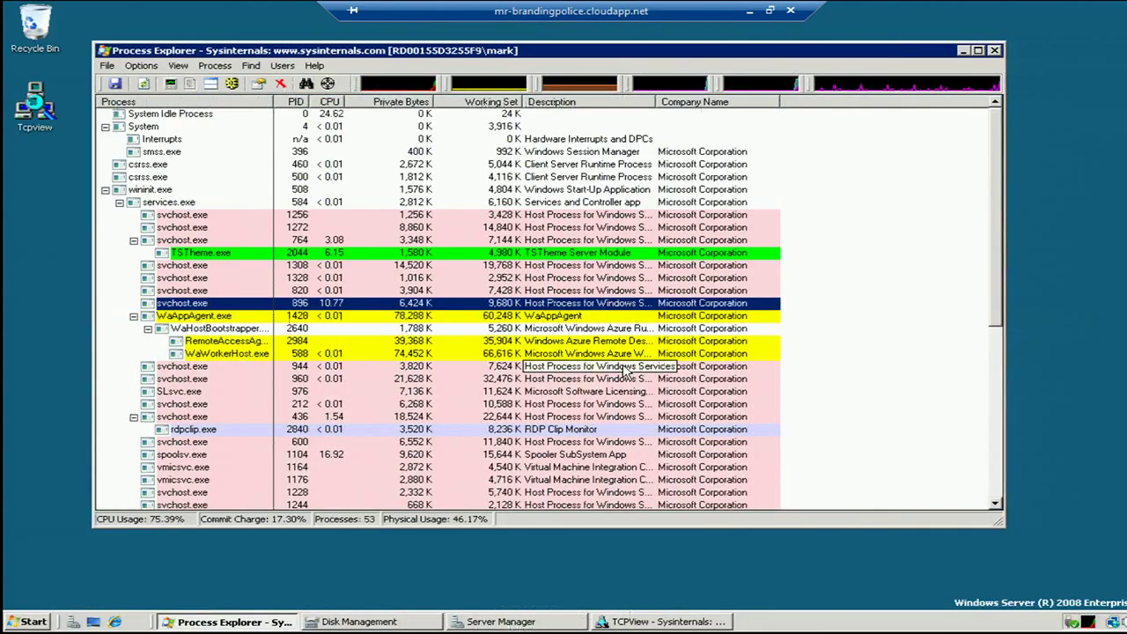
Step: Examine the service processes in the process tree and select vmicsvc.exe with PID 1164
left_click(606, 244)
scroll(497, 458, "down", 3)
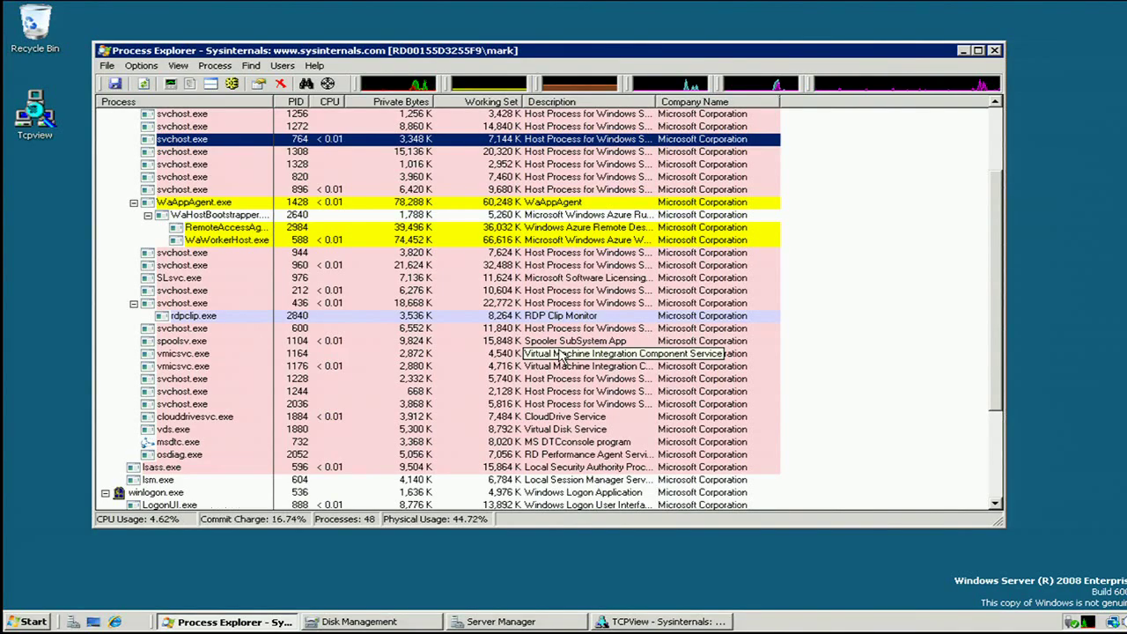
left_click(553, 352)
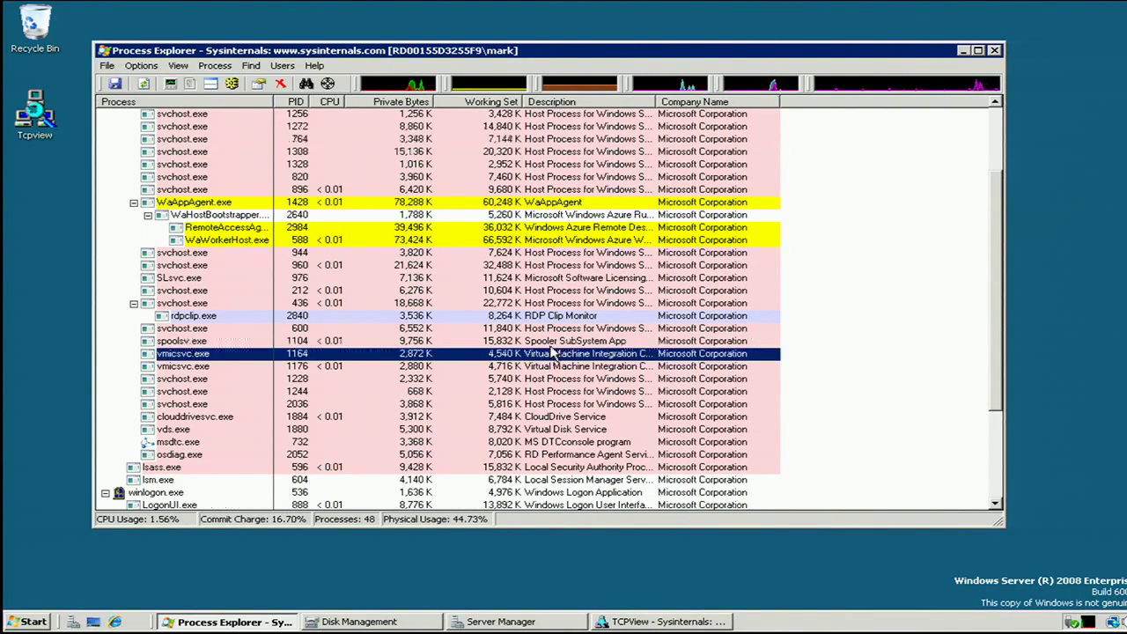
Step: Relaunch Process Explorer and widen the Process column to fit the full process names
key("alt+f")
key("x")
right_click(666, 621)
left_click(689, 587)
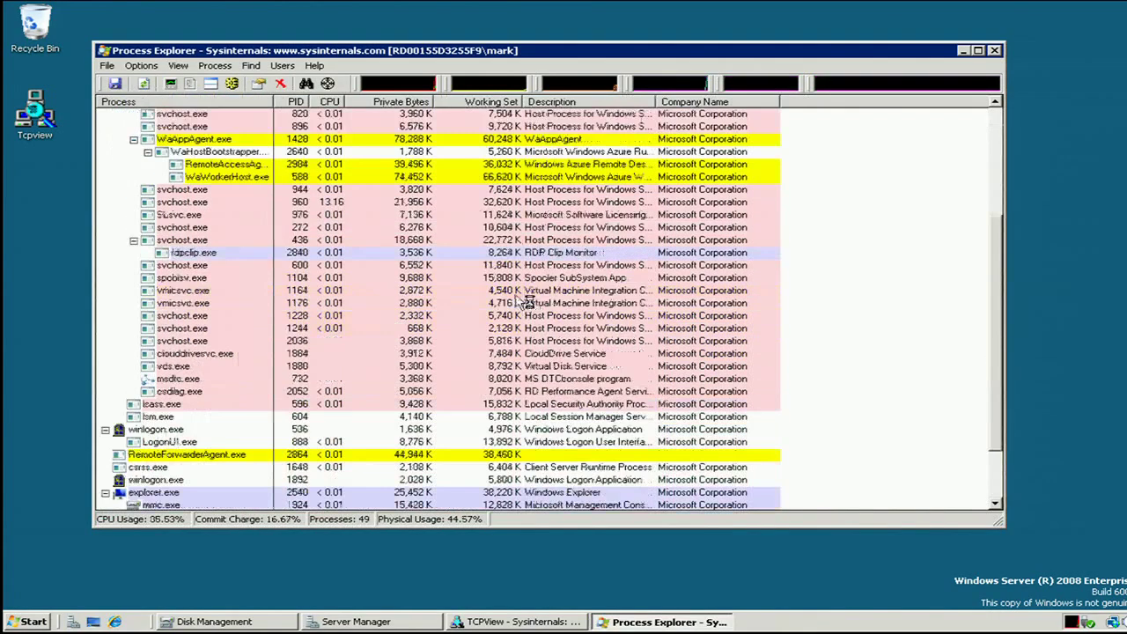
left_click(273, 117)
left_click_drag(274, 119, 299, 129)
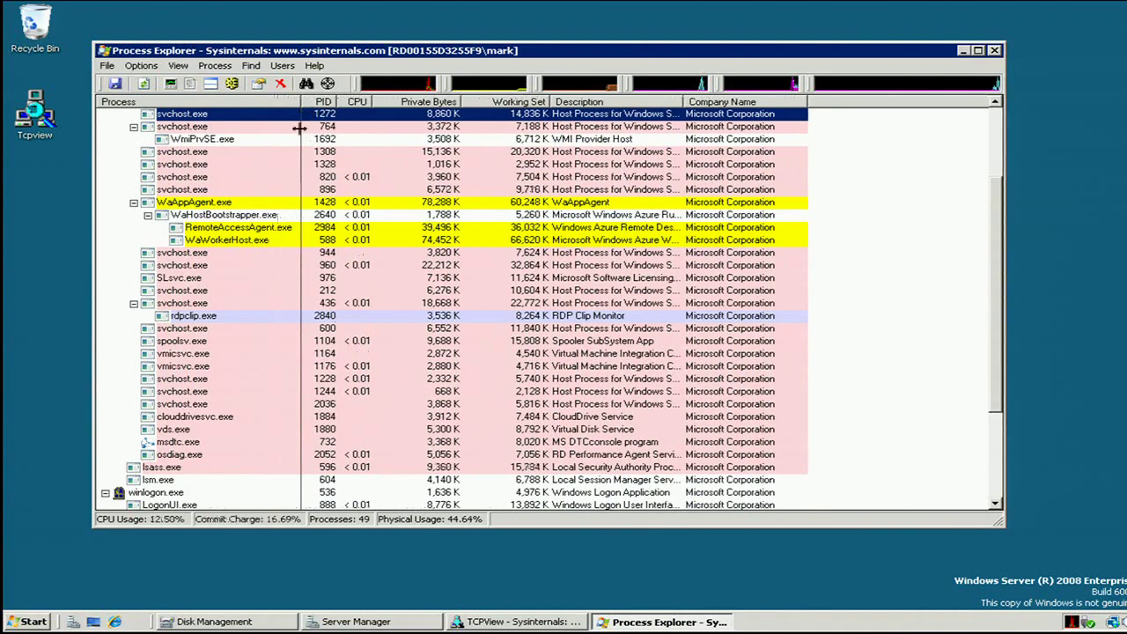
Step: Switch the remote session to windowed view and mark WaAppAgent.exe's child processes WaHostBootstrapper.exe, RemoteAccessAgent.exe and WaWorkerHost.exe on the magnified process tree
mouse_move(718, 9)
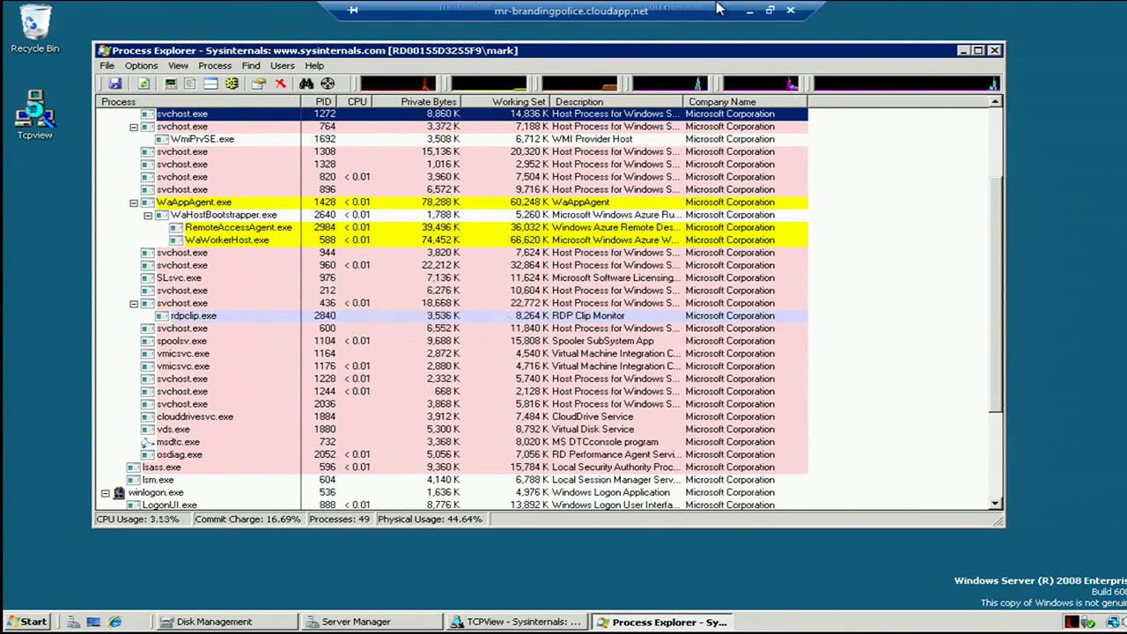
left_click(770, 10)
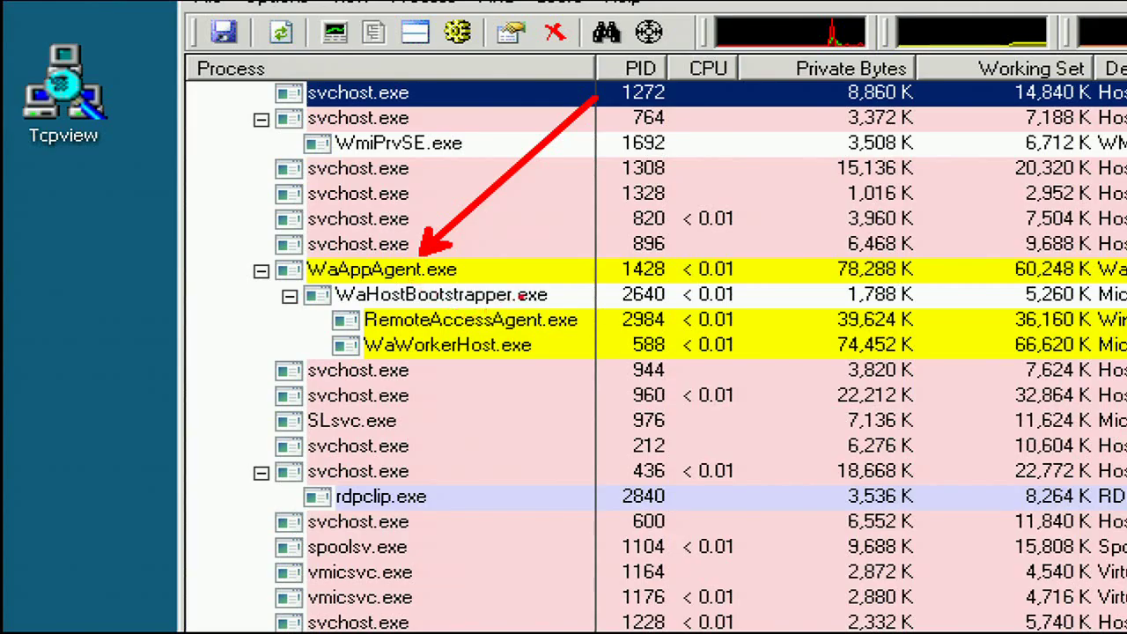
left_click_drag(525, 284, 647, 227)
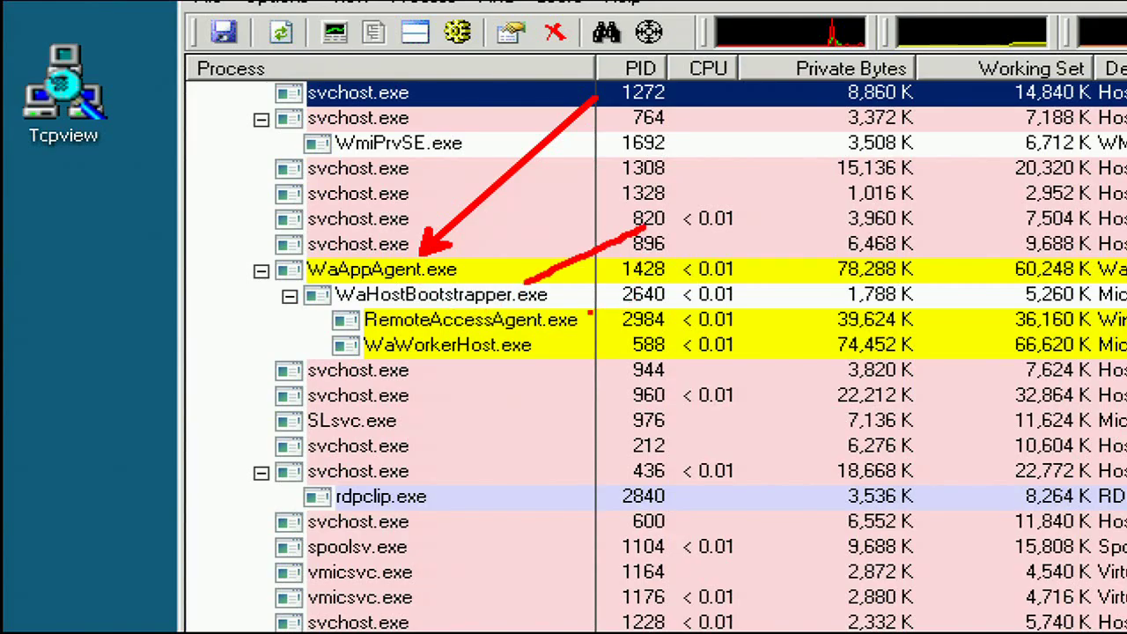
left_click_drag(584, 319, 733, 291)
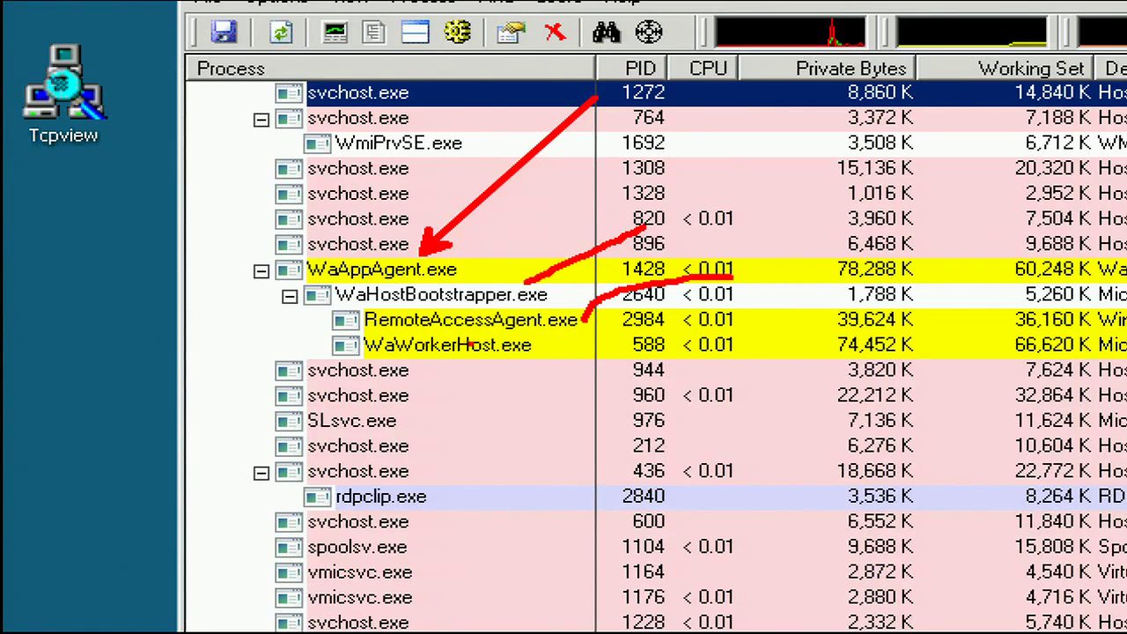
mouse_move(333, 326)
left_mouse_down()
mouse_move(381, 359)
mouse_move(557, 365)
left_mouse_up()
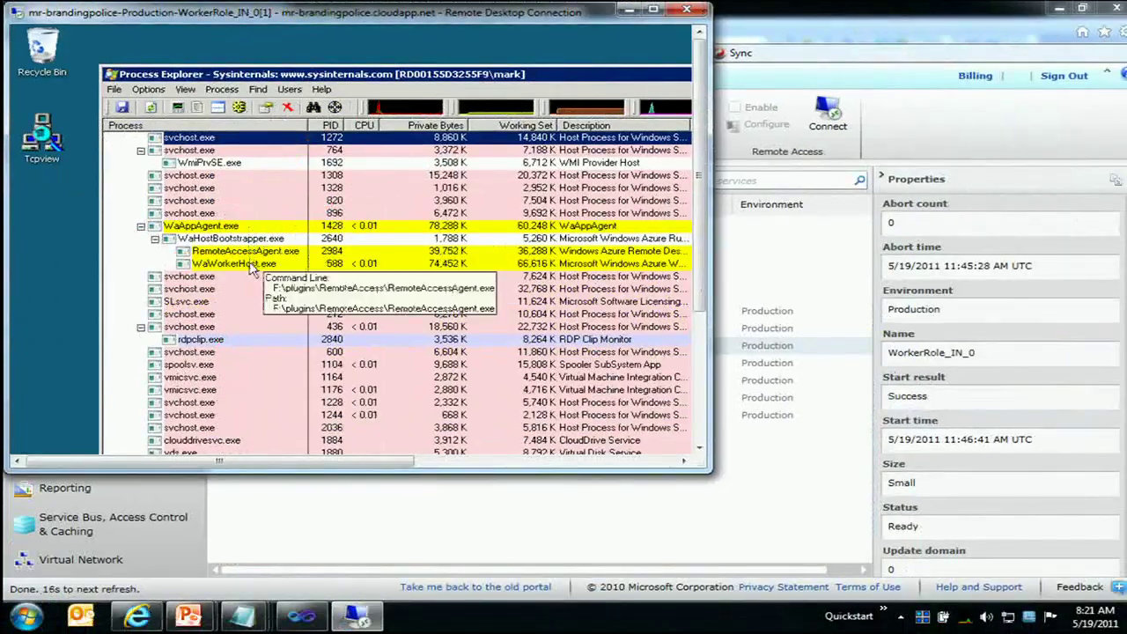
Step: Show the DLLs loaded by WaWorkerHost.exe and select the first WorkerRole1.dll entry
left_click(482, 351)
key("ctrl+d")
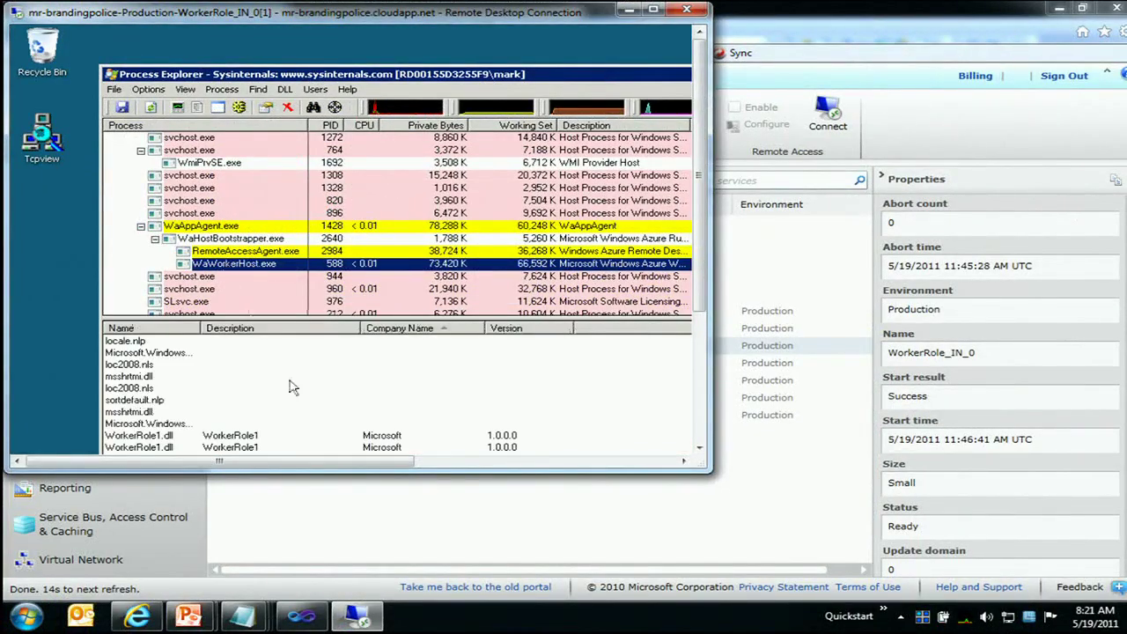
left_click(323, 419)
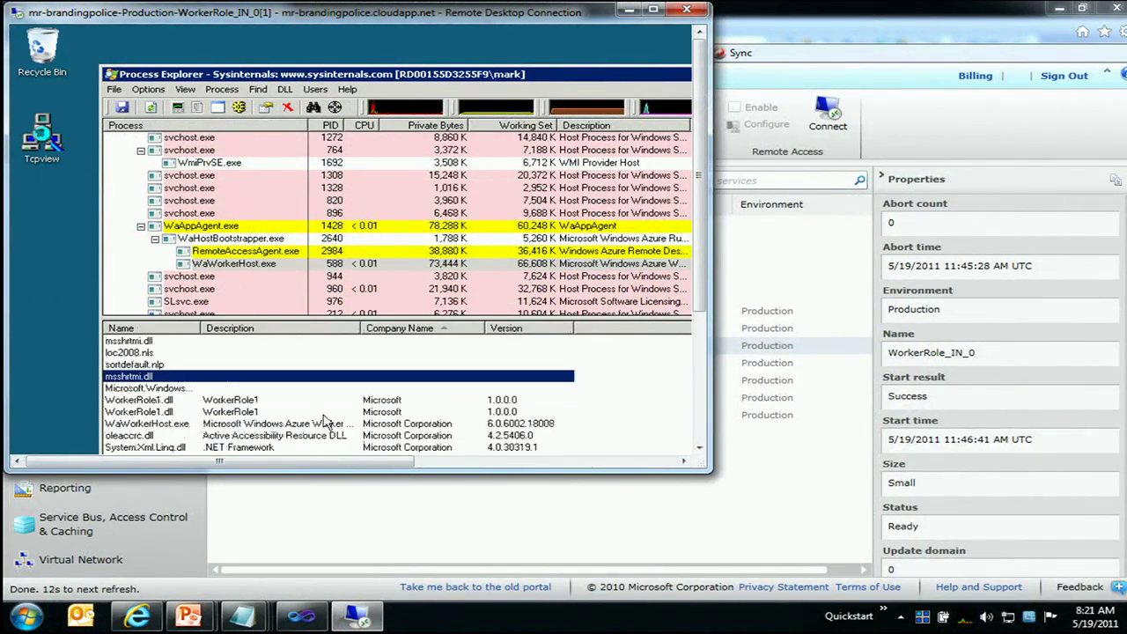
left_click(203, 402)
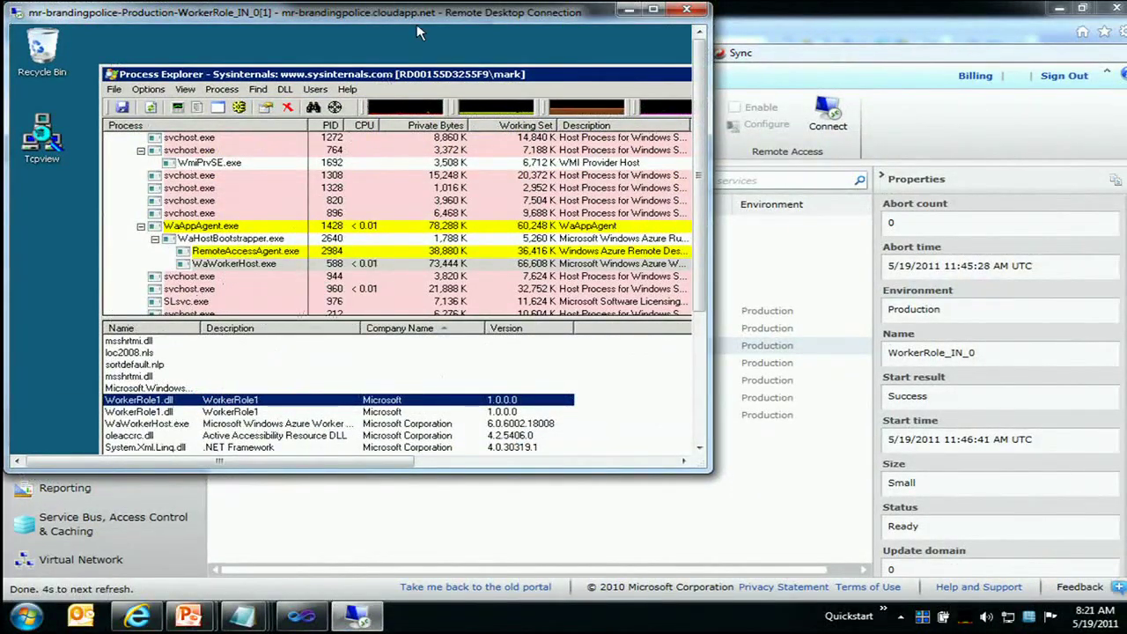
Step: Select the RemoteForwarderAgent.exe process, then return the remote session to full screen with the DLL list hidden
left_click(476, 253)
scroll(480, 269, "down", 5)
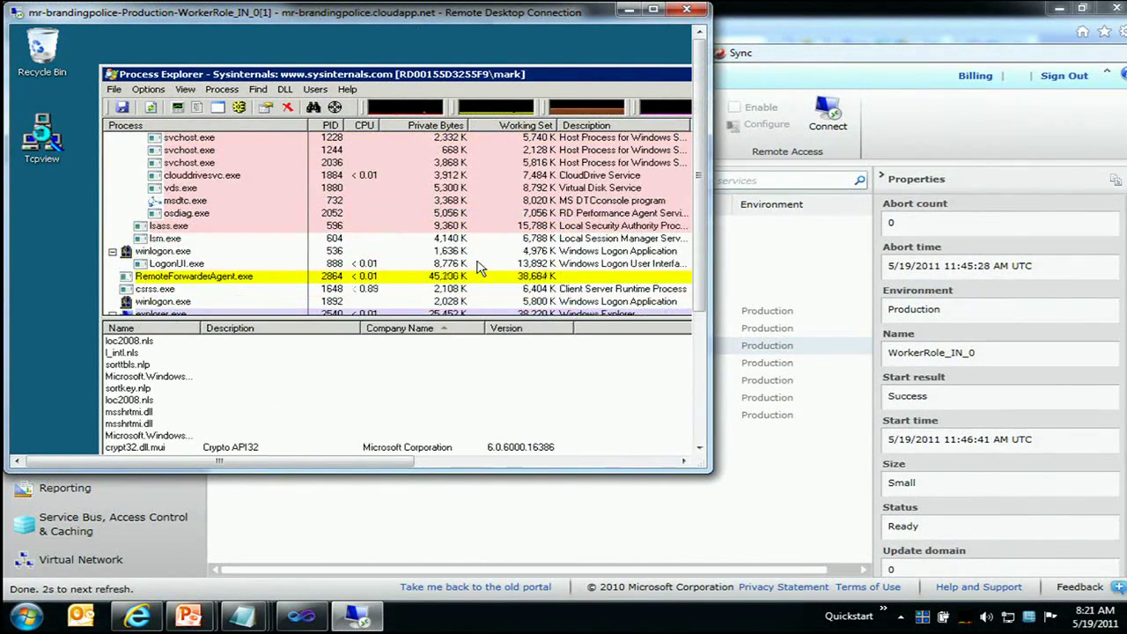
scroll(480, 269, "down", 1)
left_click(266, 238)
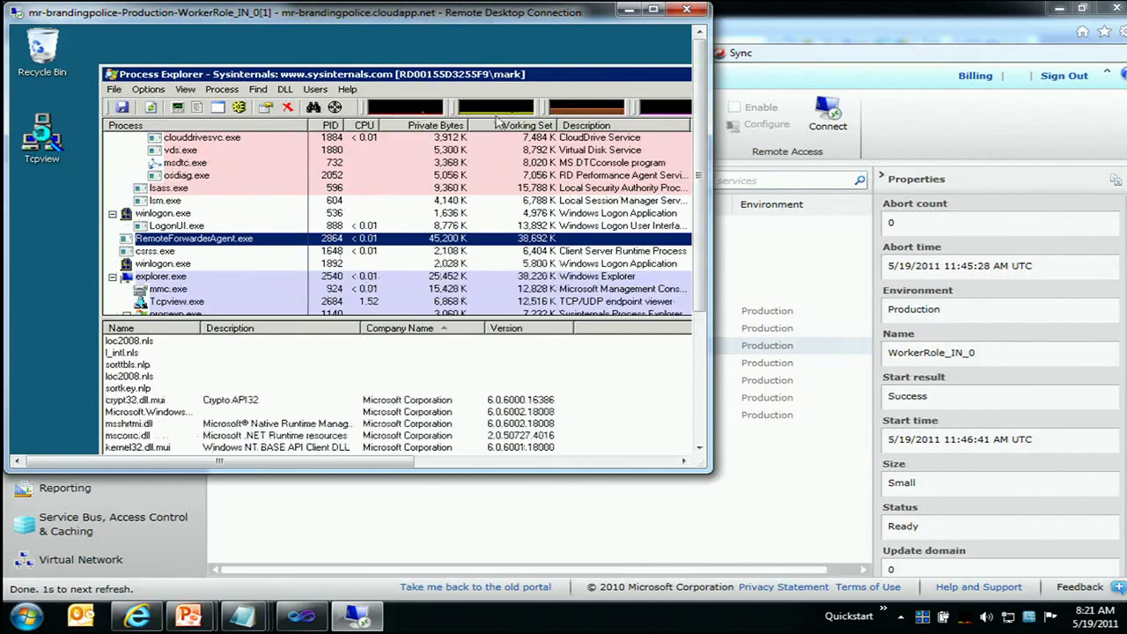
left_click(652, 9)
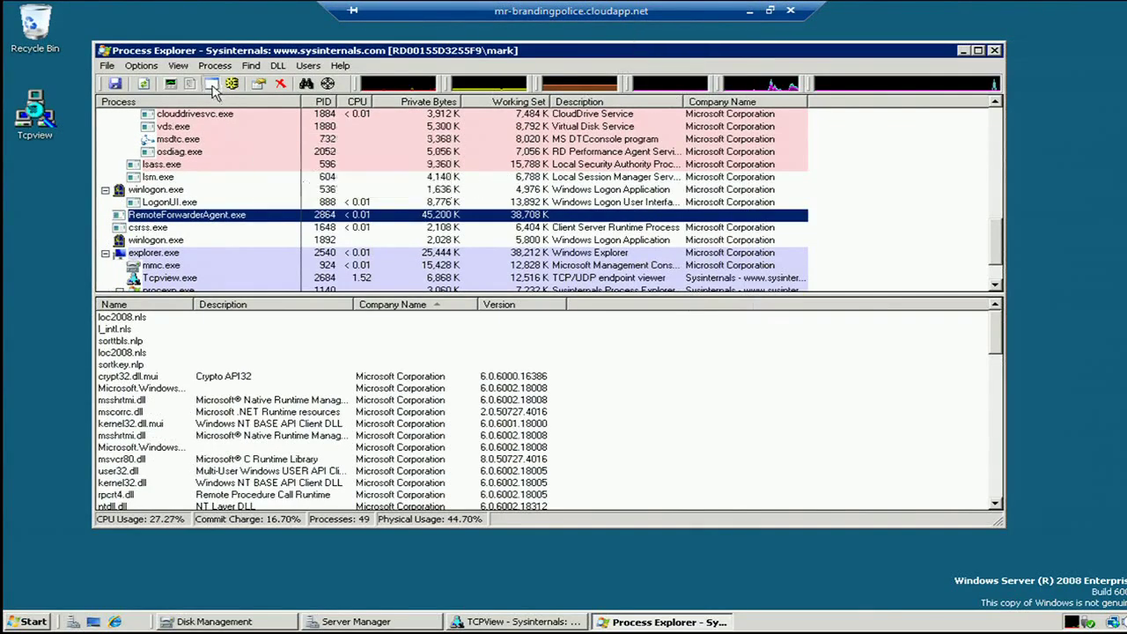
left_click(211, 83)
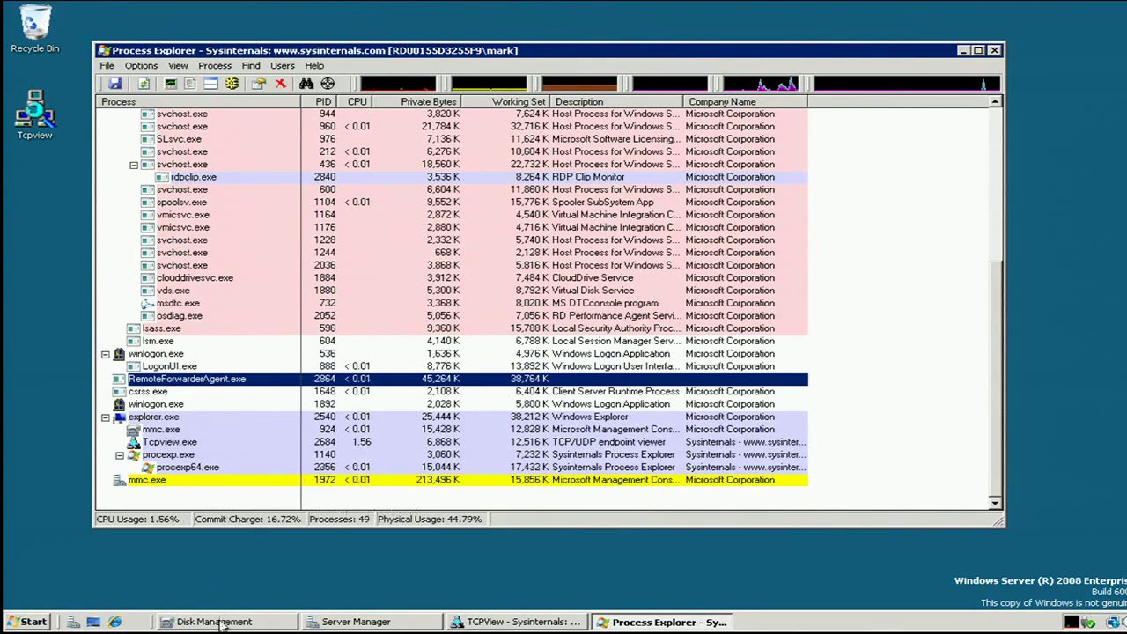
Step: Switch to TCPView, inspect the established svchost.exe and WaWorkerHost connections, and widen the Remote Address column to fit the full queue address
left_click(508, 624)
left_click(640, 273)
left_click(659, 437)
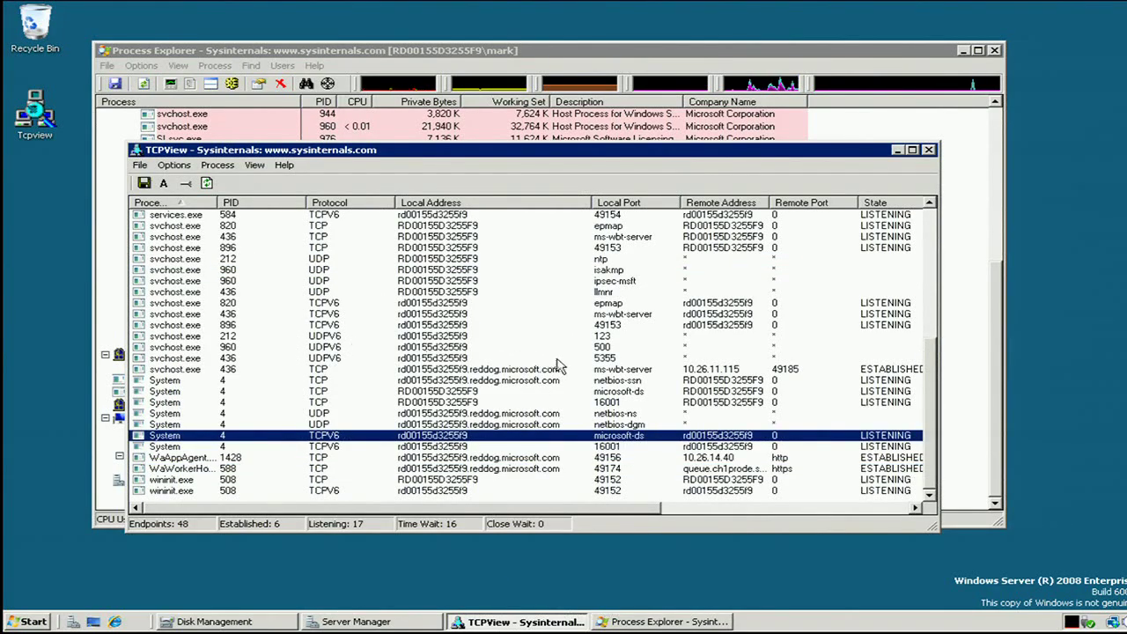
left_click(568, 370)
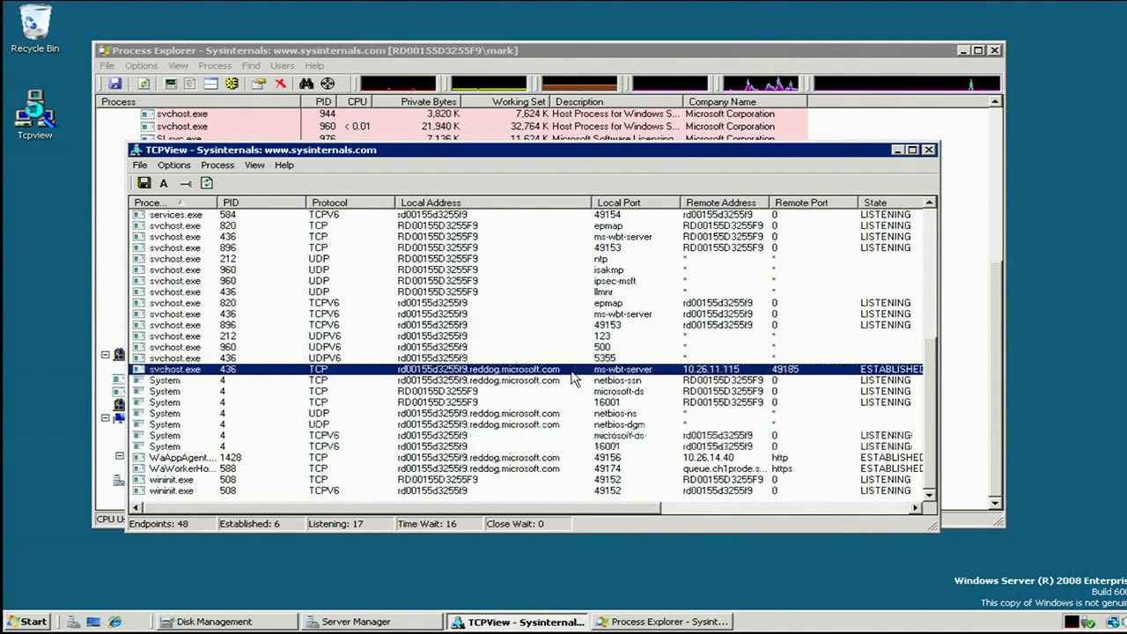
left_click(746, 470)
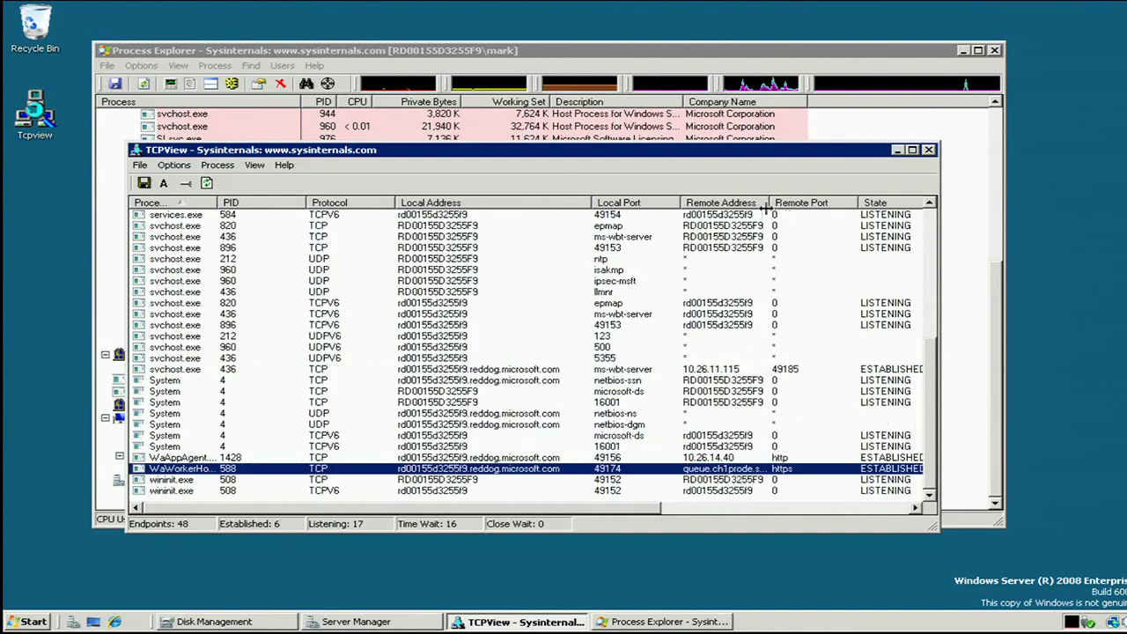
left_click_drag(771, 205, 863, 208)
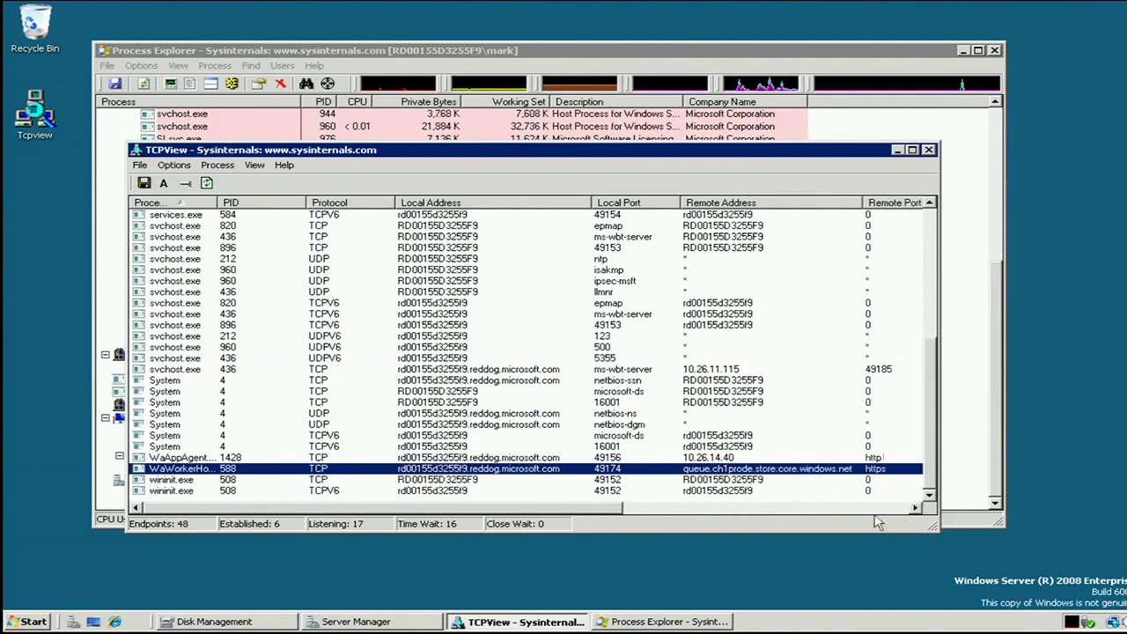
Step: Put the remote session in windowed view and mark the "ch1" part of the WaWorkerHost connection's queue address with a box
left_click(777, 10)
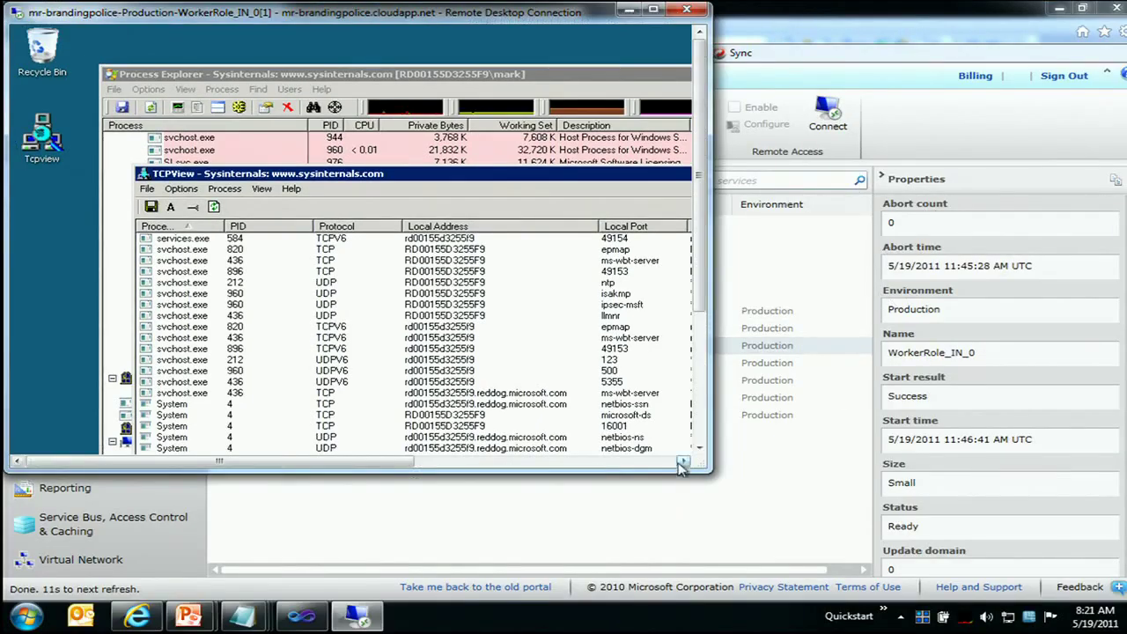
left_click(682, 467)
left_click(698, 442)
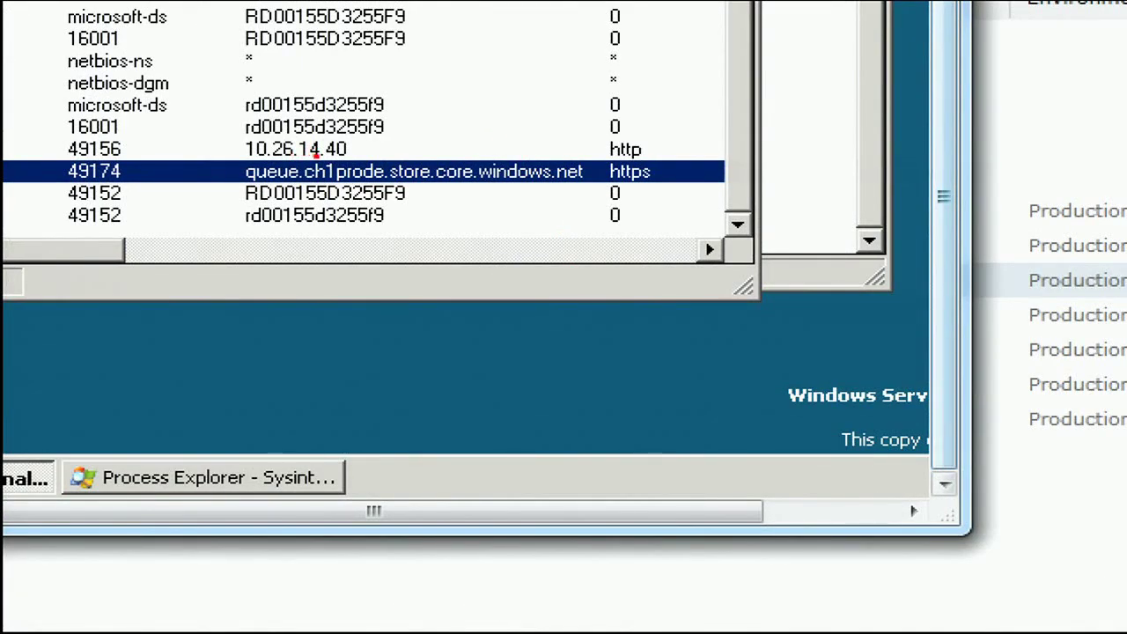
left_click_drag(290, 151, 351, 195)
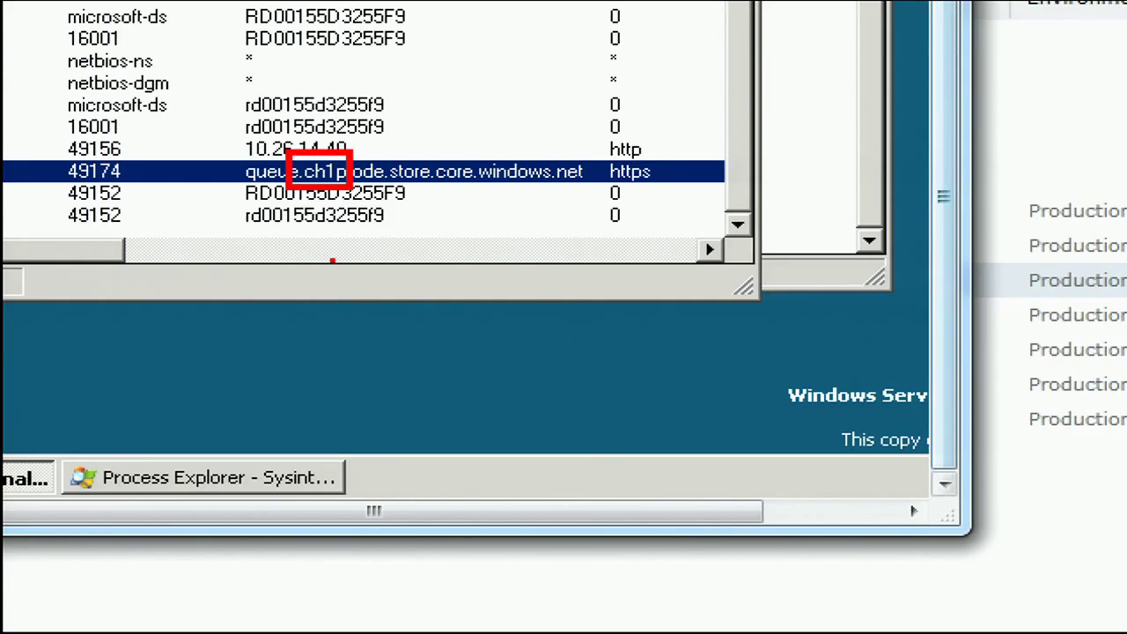
key("Escape")
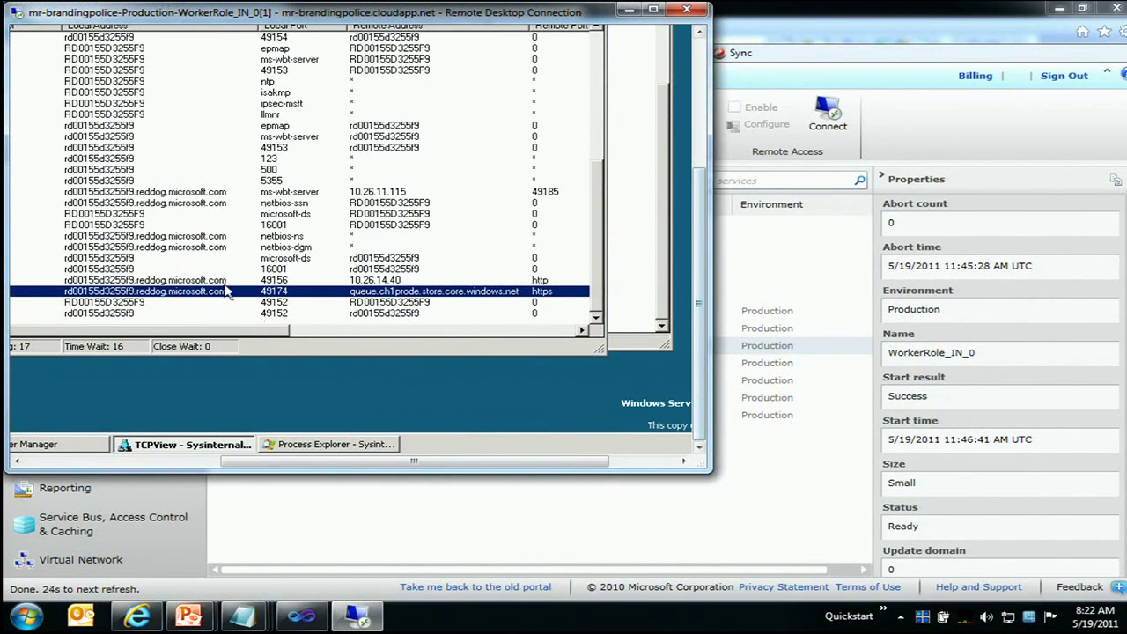
Step: Widen the remote session window to fit all the connection columns and select the WaAppAgent connection on local port 49156
left_click_drag(508, 461, 246, 456)
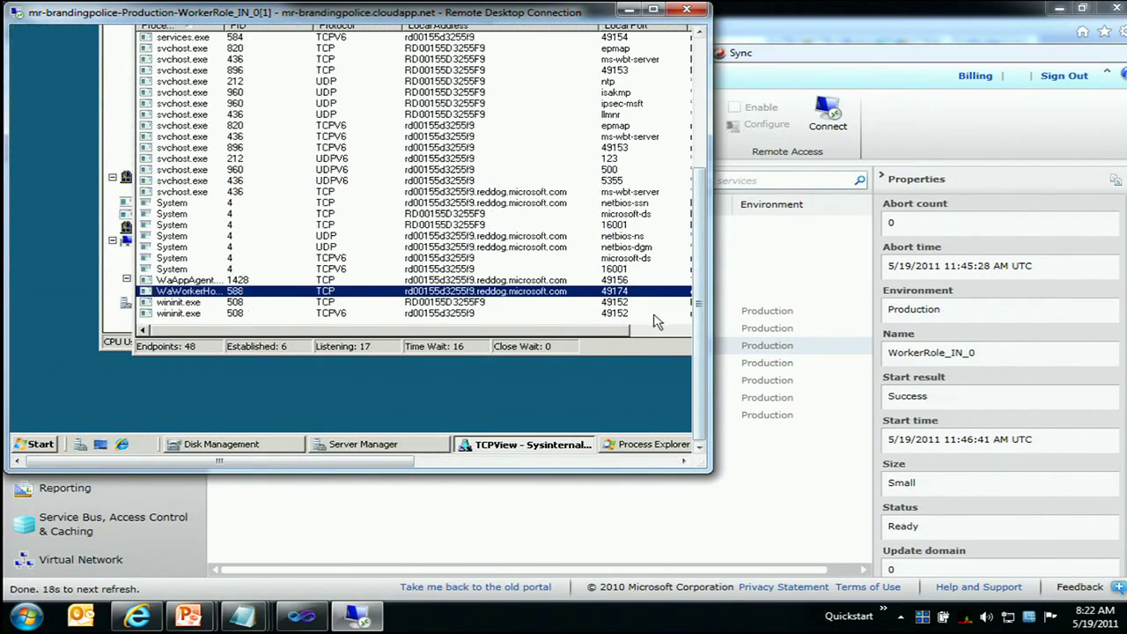
left_click_drag(712, 328, 966, 330)
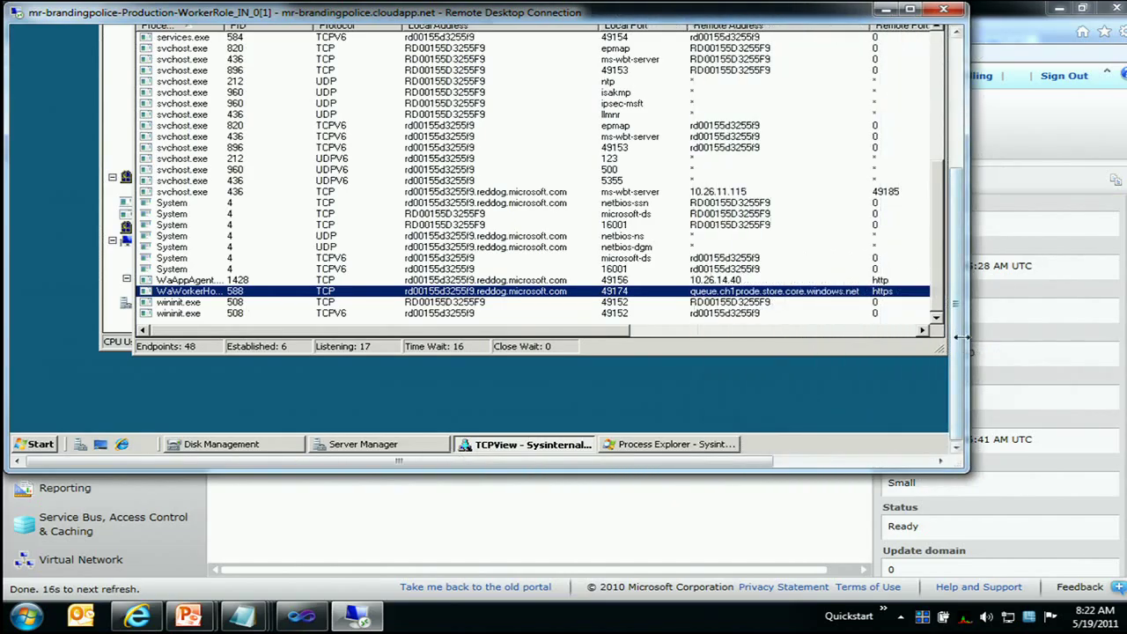
scroll(960, 330, "up", 1)
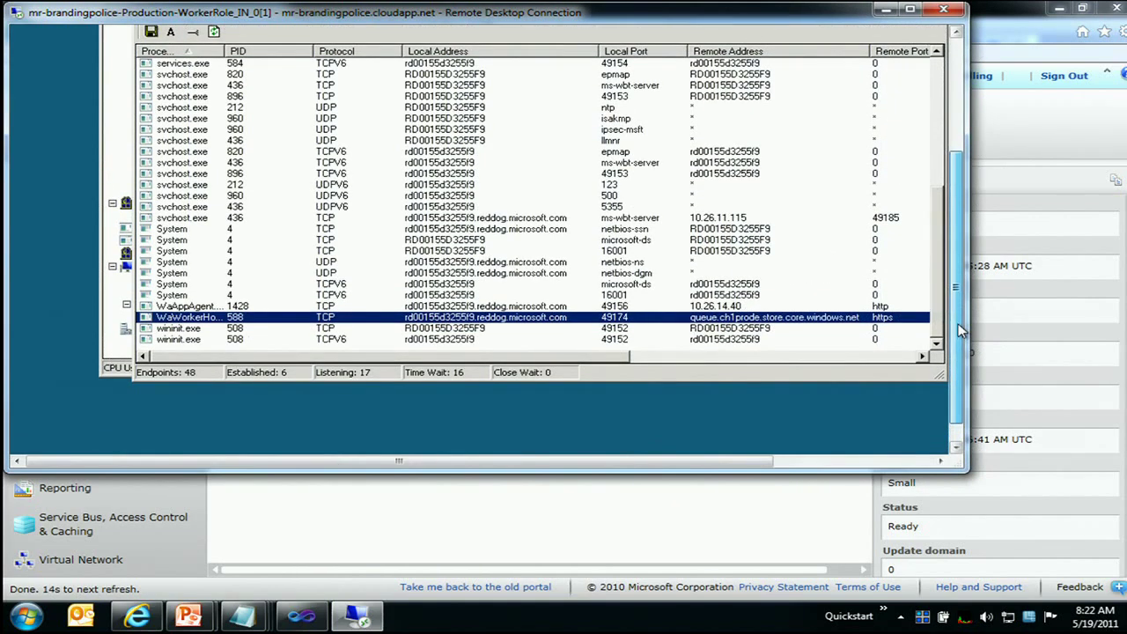
left_click(614, 308)
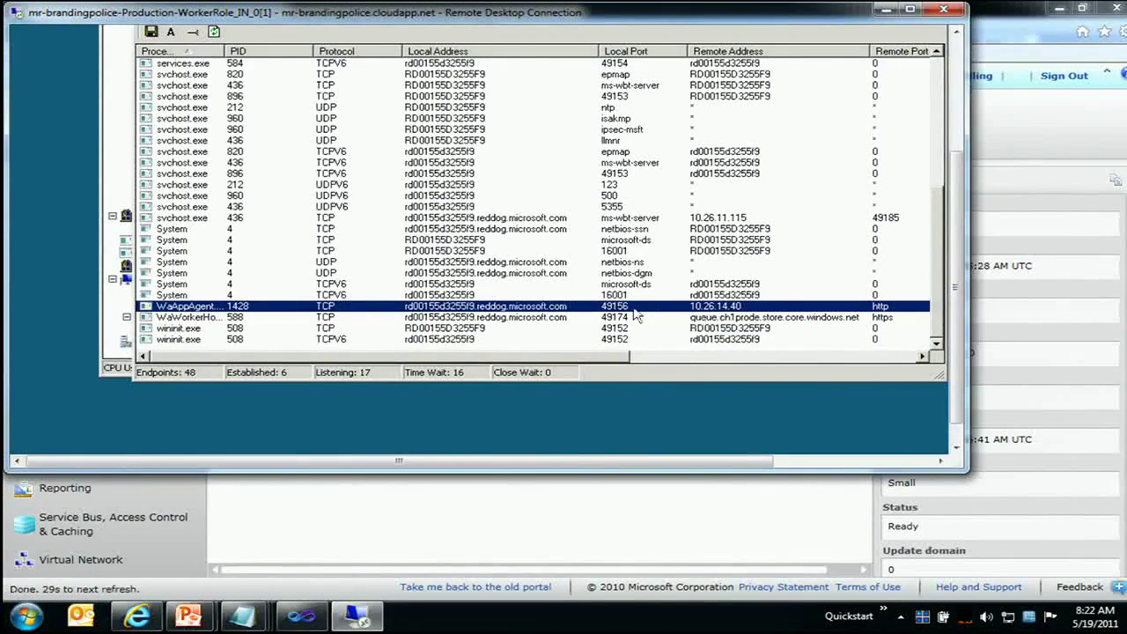
Step: Return the remote session to full screen and switch to Disk Management in a maximized window
left_click(910, 9)
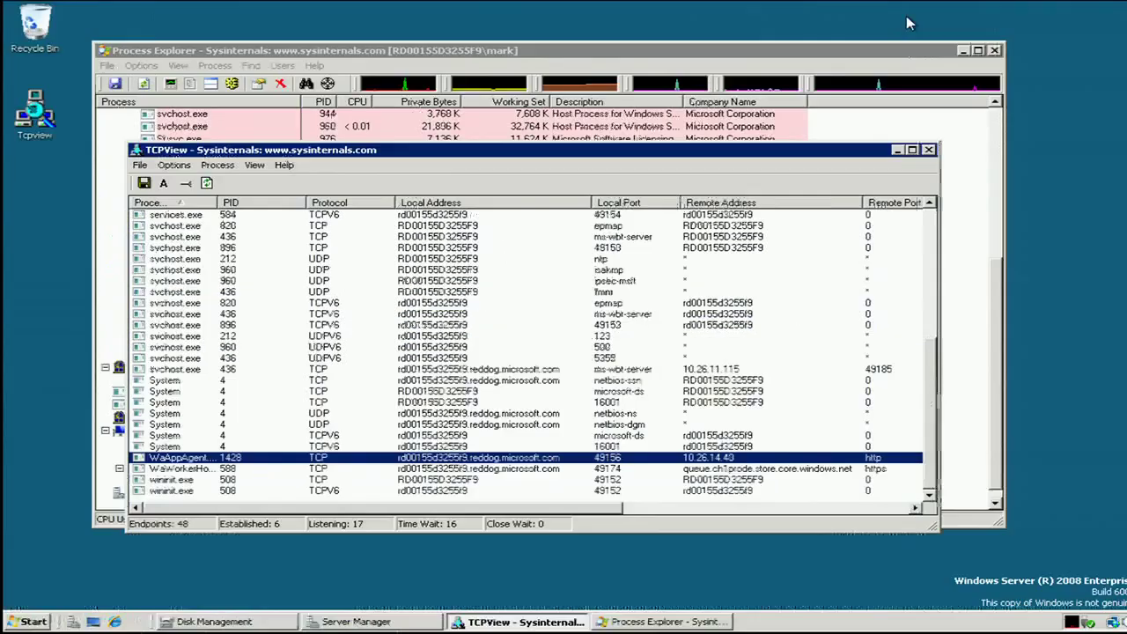
left_click(261, 626)
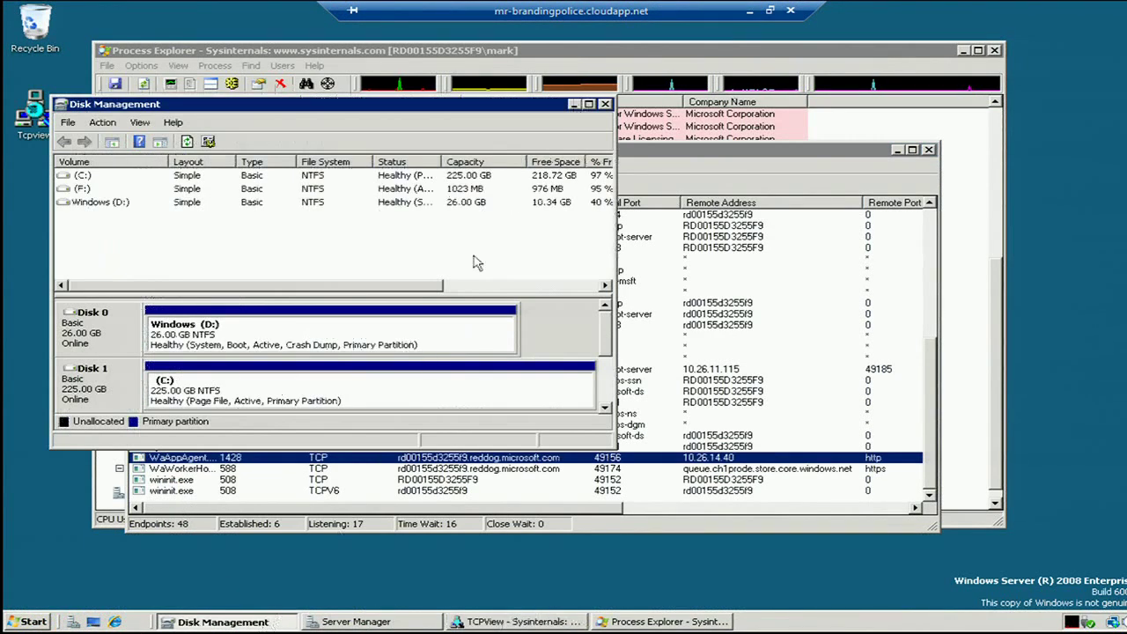
left_click(589, 105)
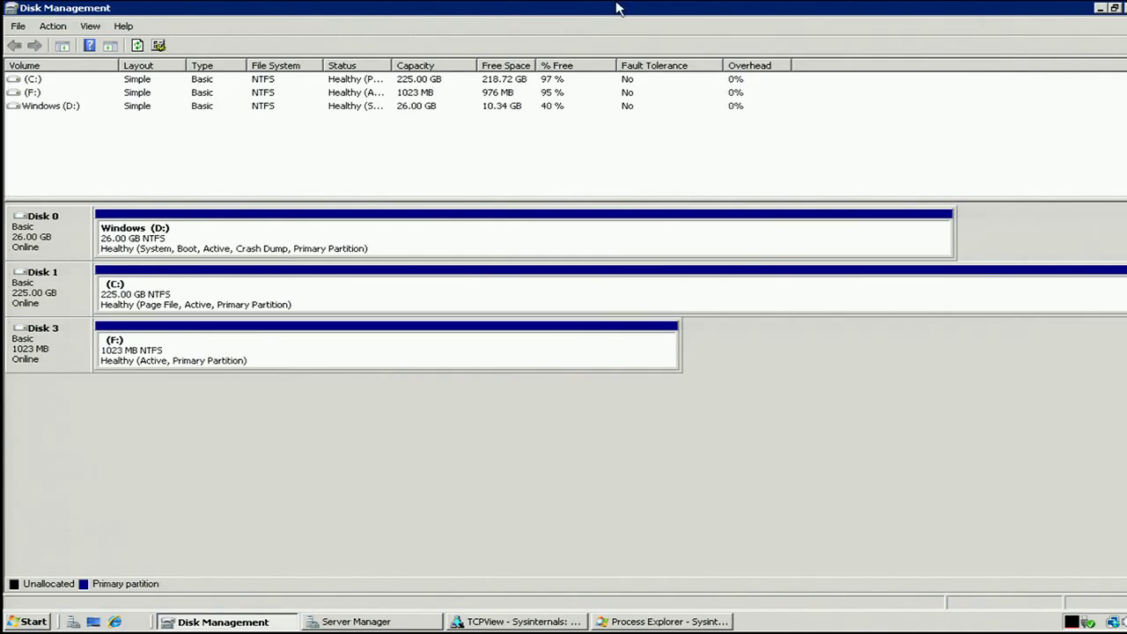
Step: Inspect Disk 0 with its Windows (D:) volume and Disk 1 with its C: volume
left_click(48, 245)
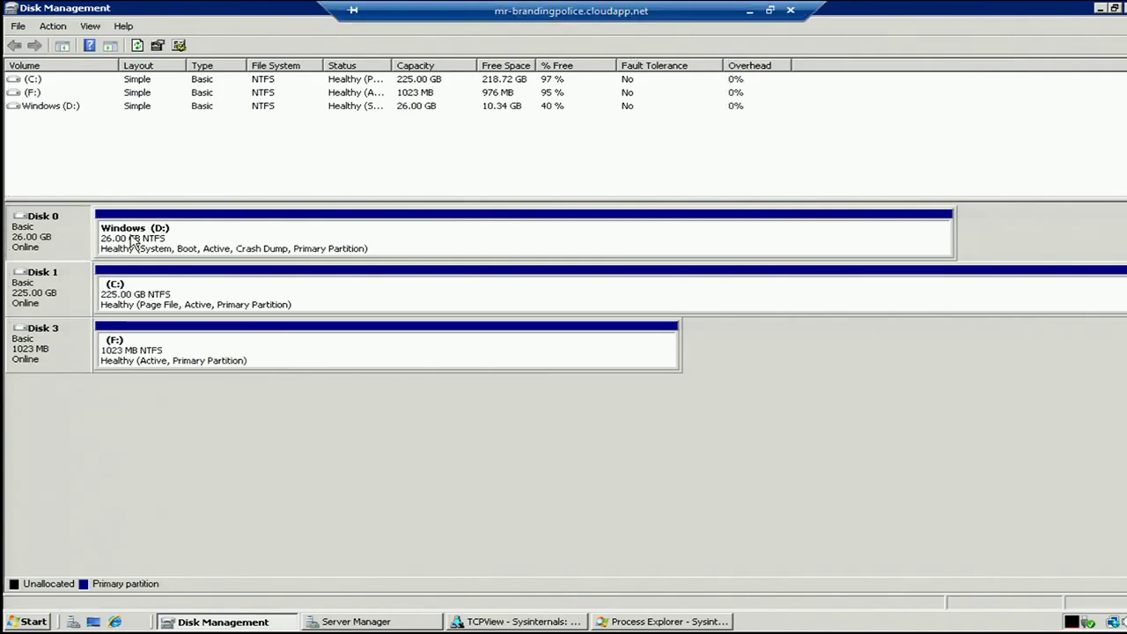
left_click(167, 238)
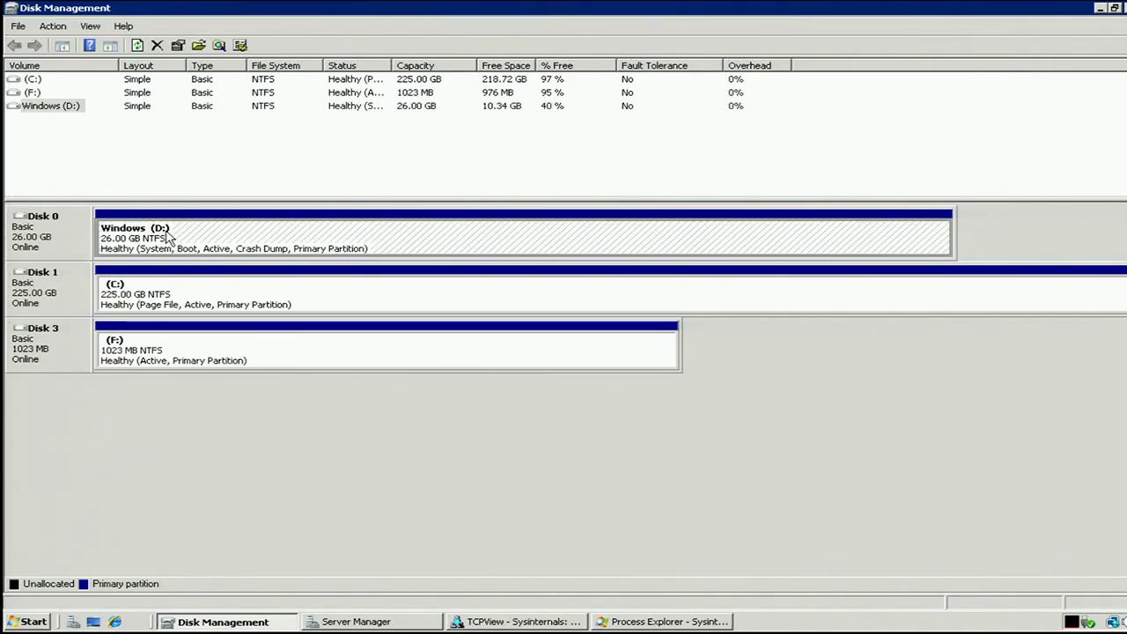
left_click(73, 291)
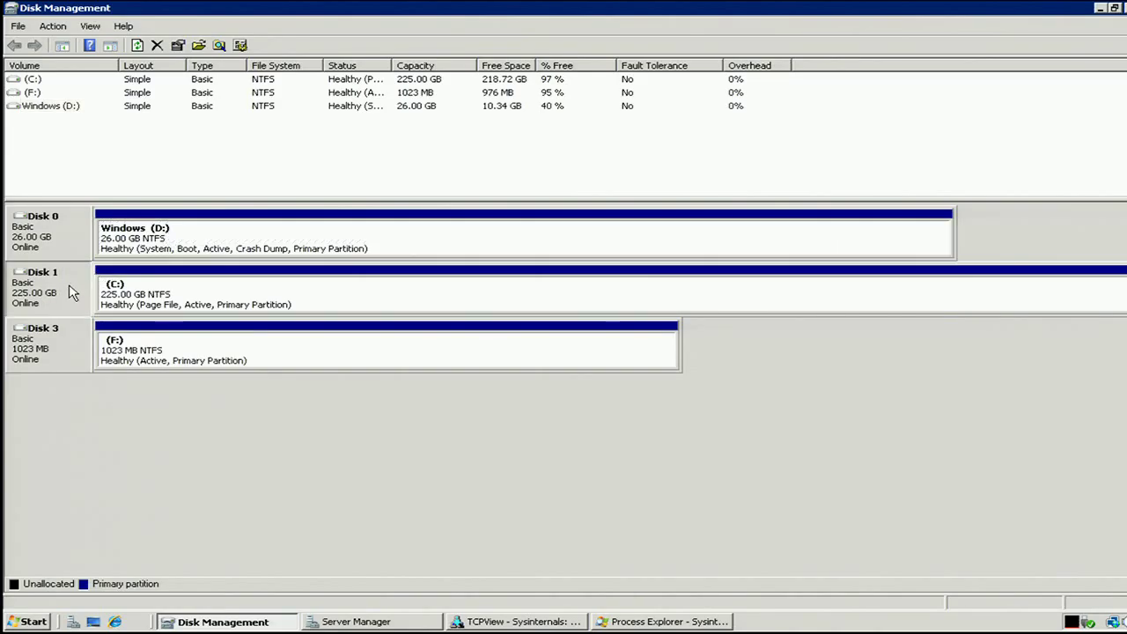
left_click(128, 293)
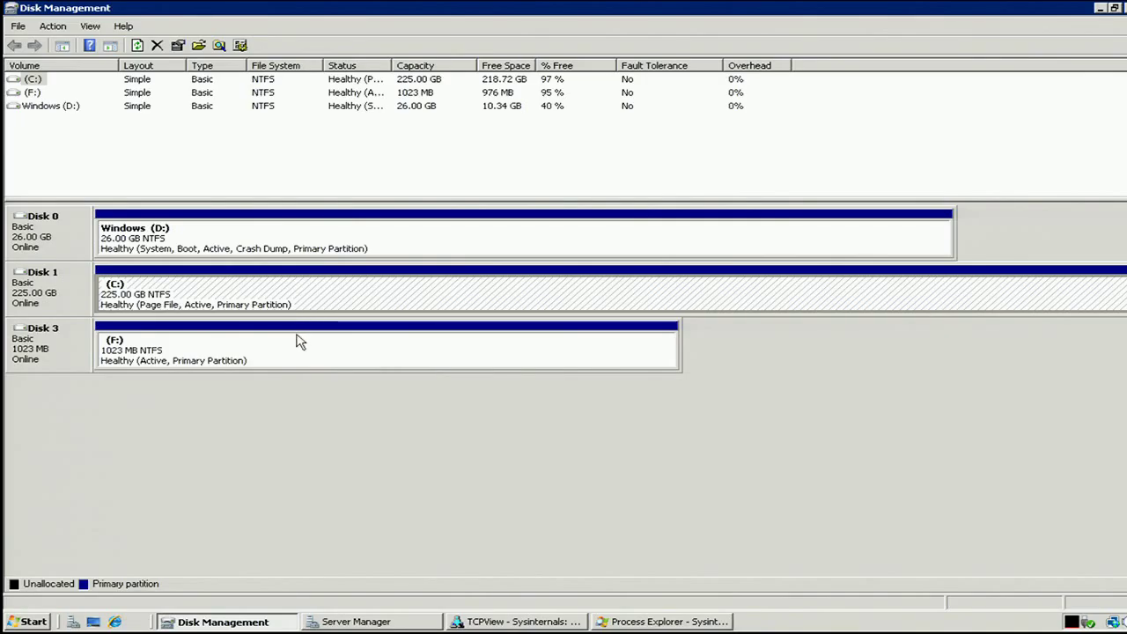
Step: Open the F: volume on Disk 3 and view the contents of its approot folder
left_click(259, 352)
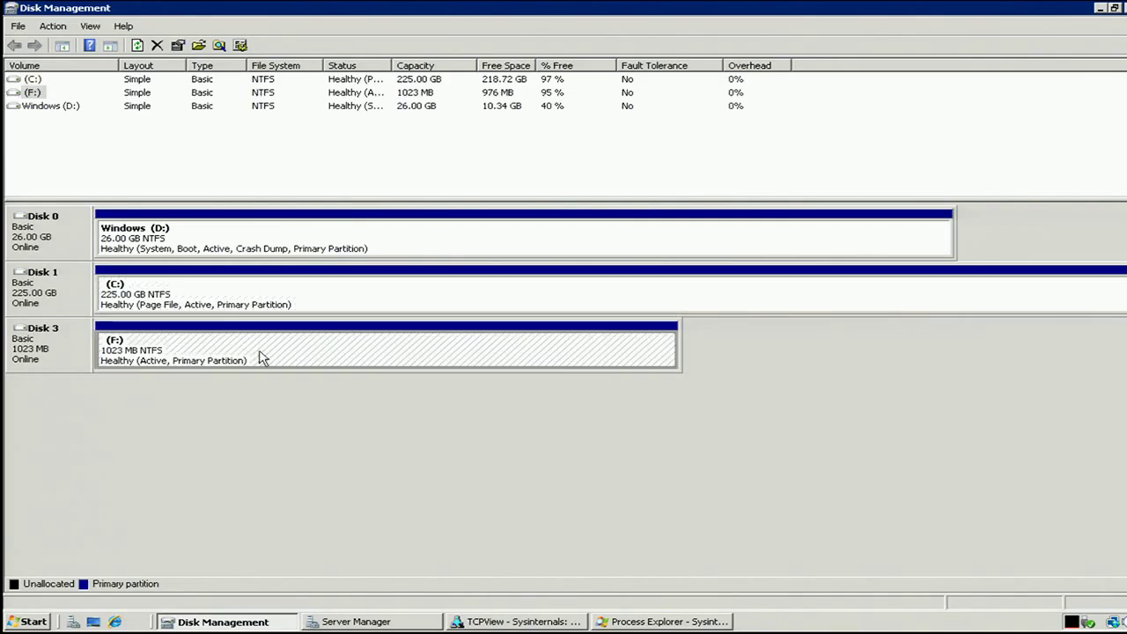
right_click(187, 352)
left_click(204, 354)
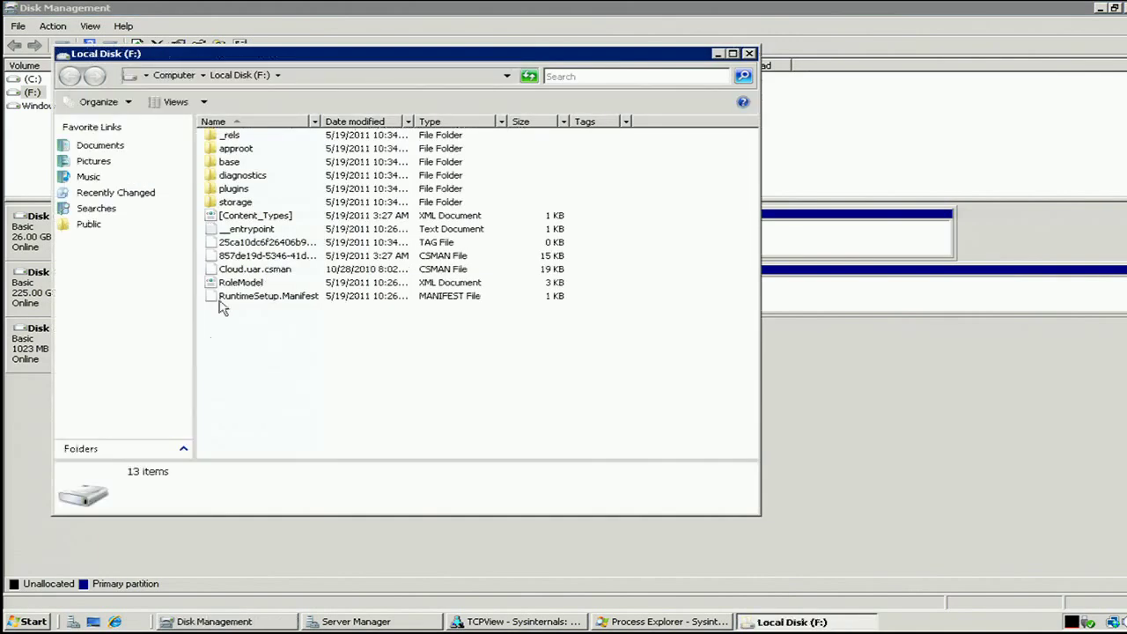
double_click(237, 149)
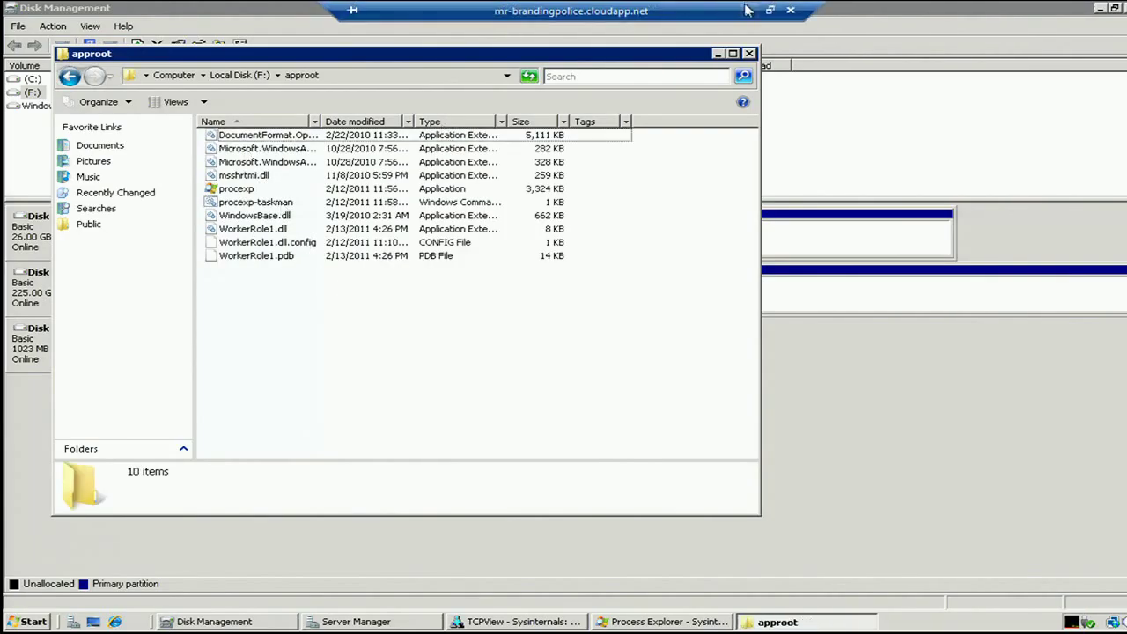
Step: Take the remote session out of full screen, minimize it and switch to the running PowerPoint slide show
left_click(768, 10)
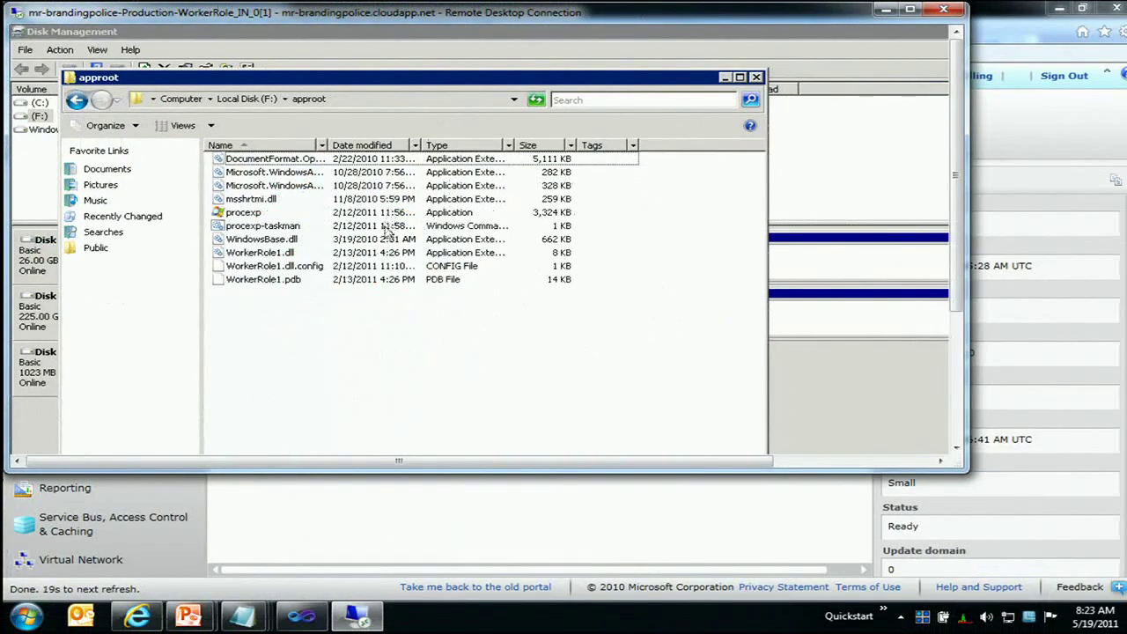
left_click(886, 10)
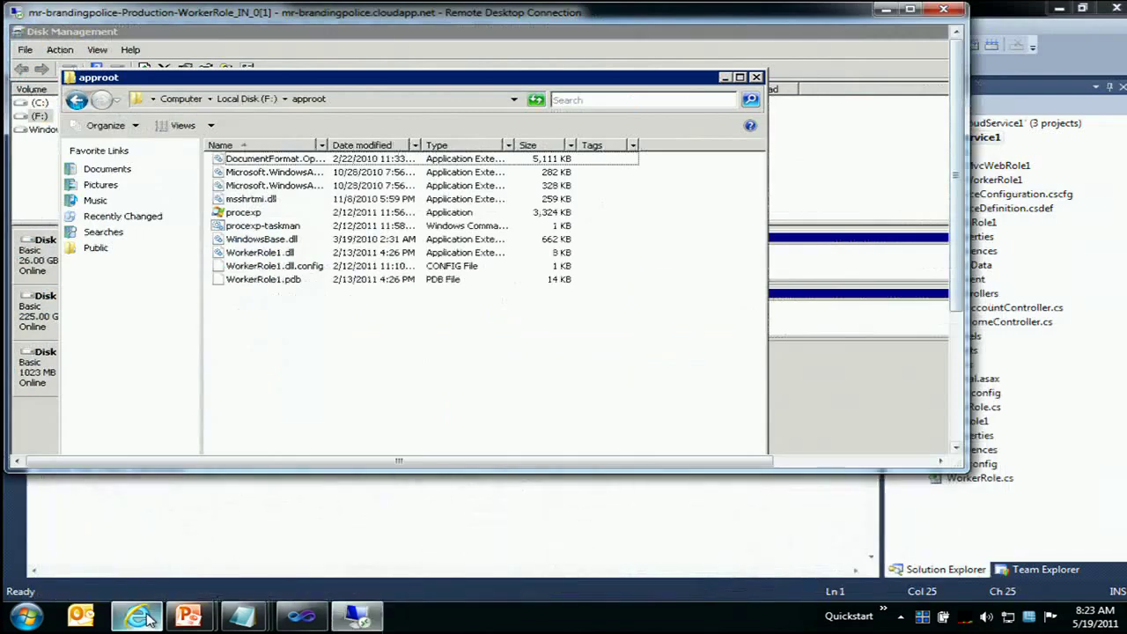
mouse_move(196, 619)
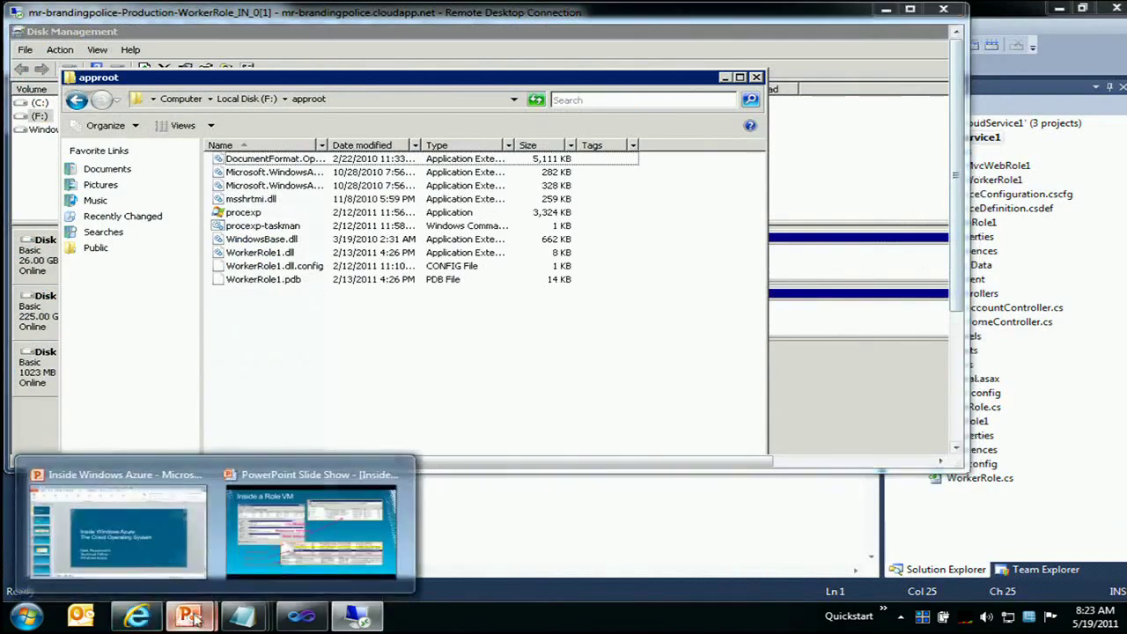
left_click(313, 545)
left_click(318, 546)
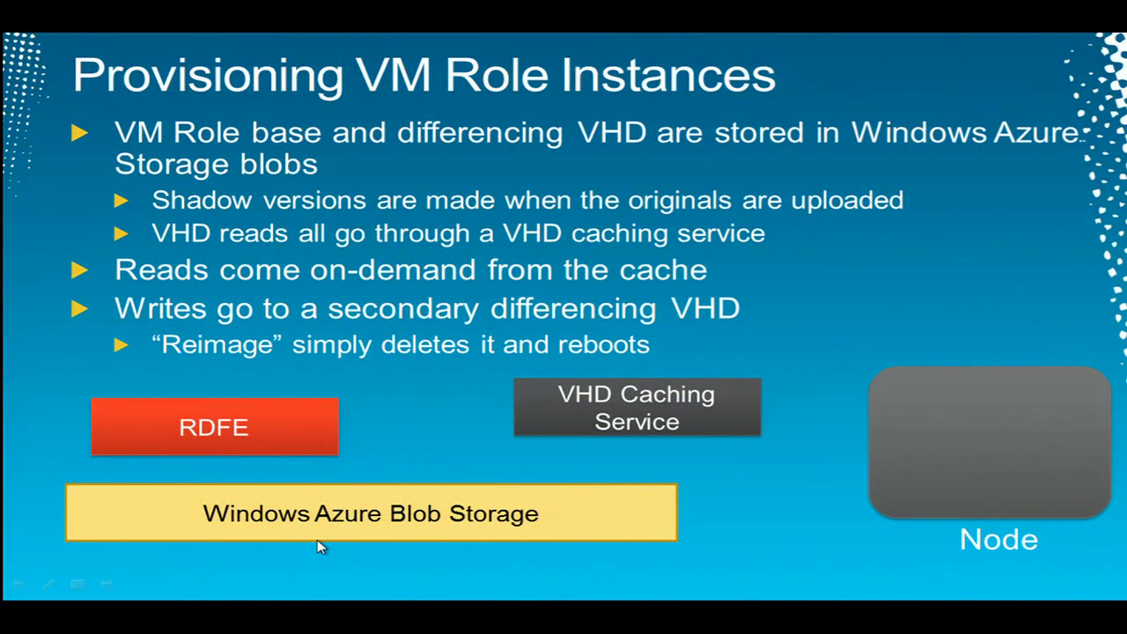
left_click(320, 546)
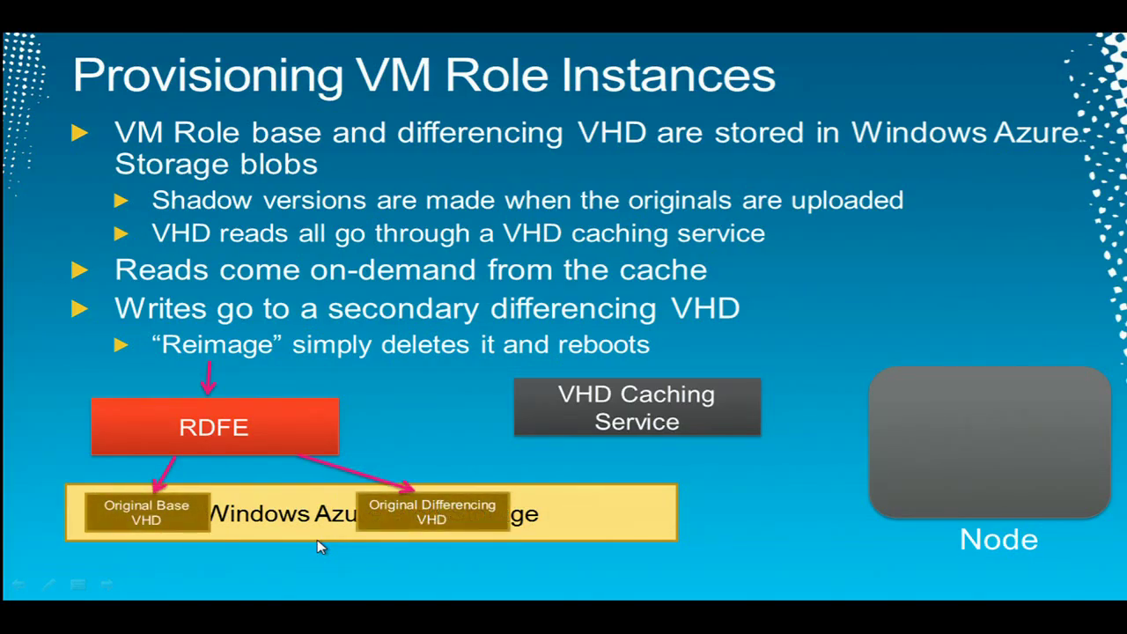
left_click(320, 546)
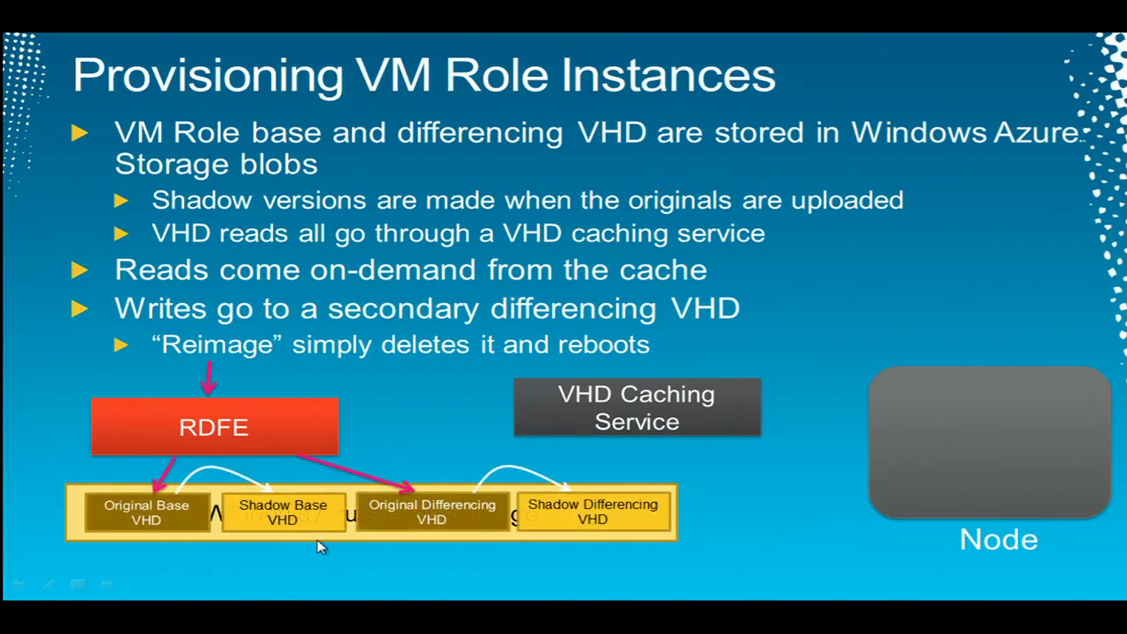